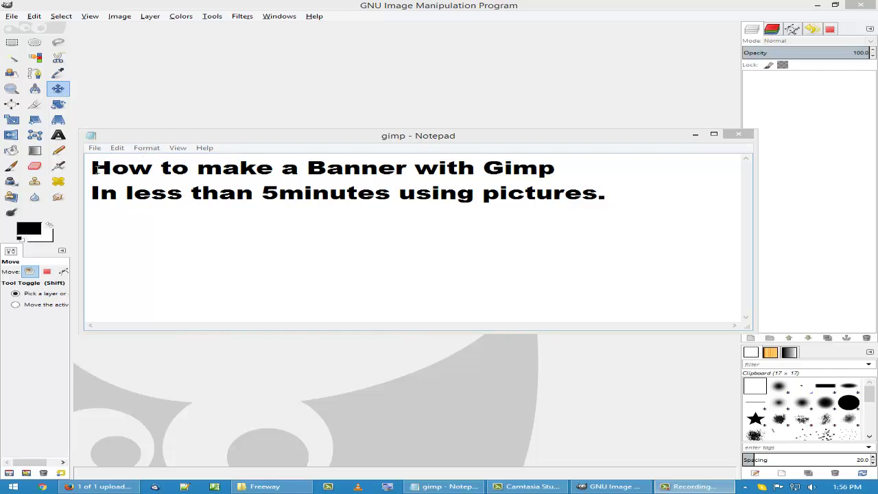
# Read over both lines of the 'How to make a Banner with Gimp' title in Notepad, then deselect.
pyautogui.moveTo(93, 168); pyautogui.dragTo(574, 168)
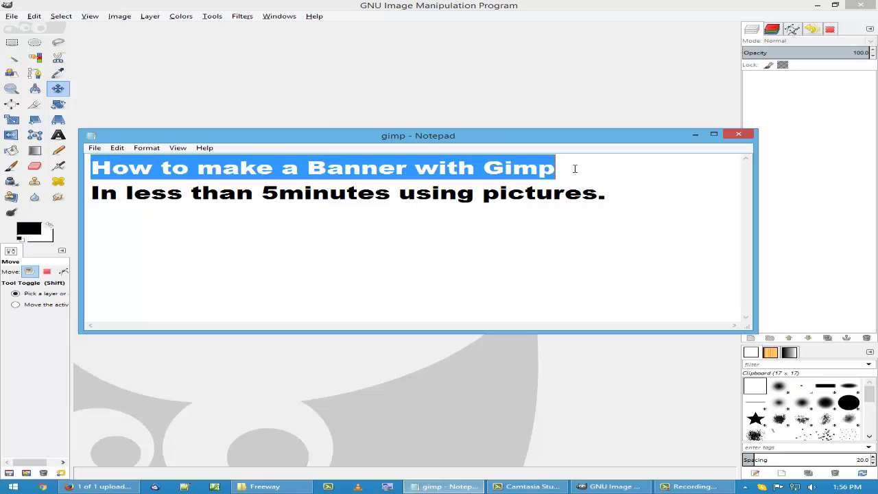
pyautogui.moveTo(89, 193); pyautogui.dragTo(340, 206)
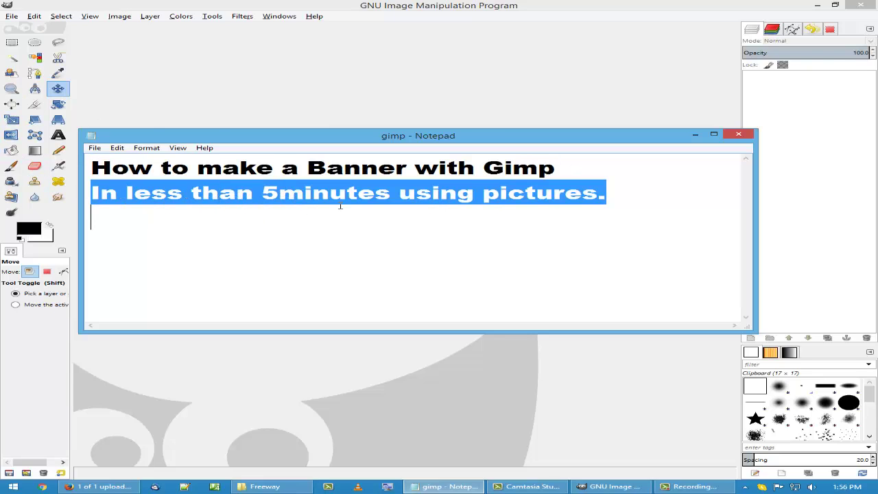
pyautogui.click(608, 201)
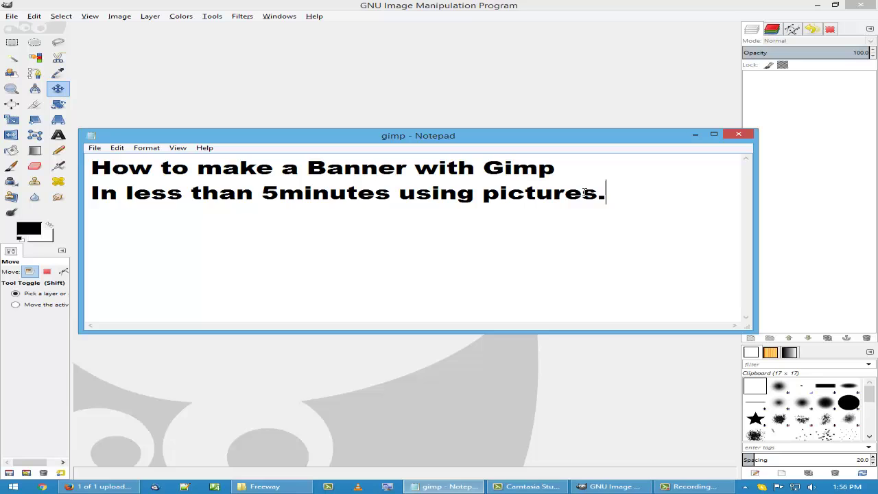
# Minimize Notepad and create a new 728x90 image from the 'Web banner huge 728x90' template.
pyautogui.click(693, 135)
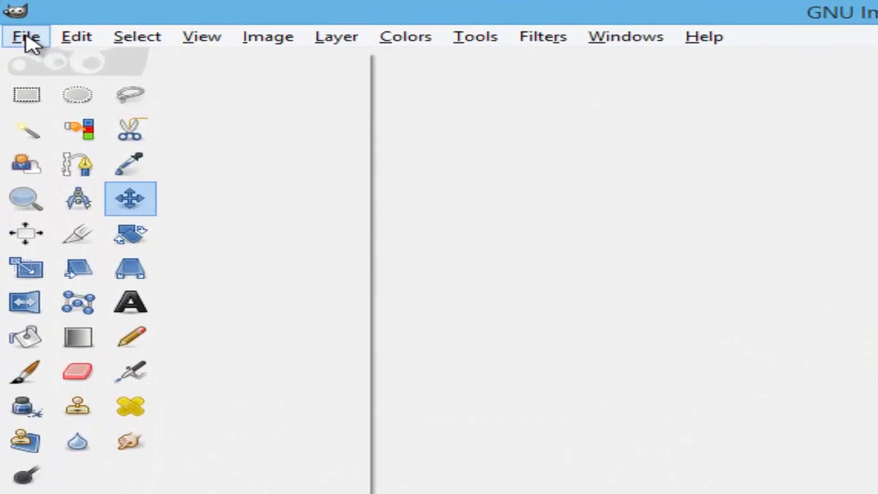
pyautogui.click(11, 16)
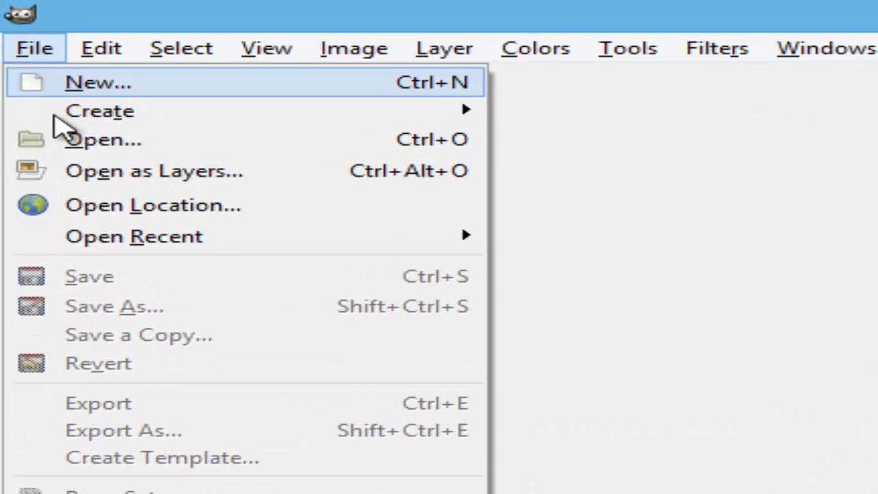
pyautogui.click(175, 86)
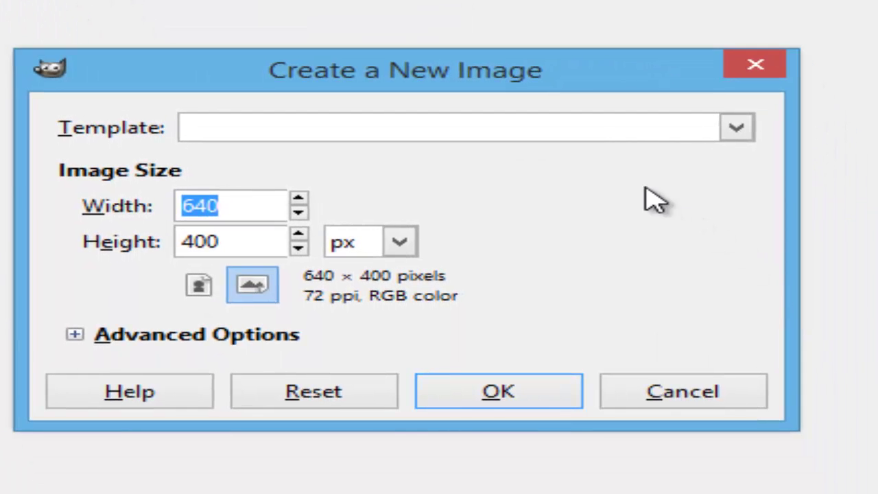
pyautogui.click(613, 129)
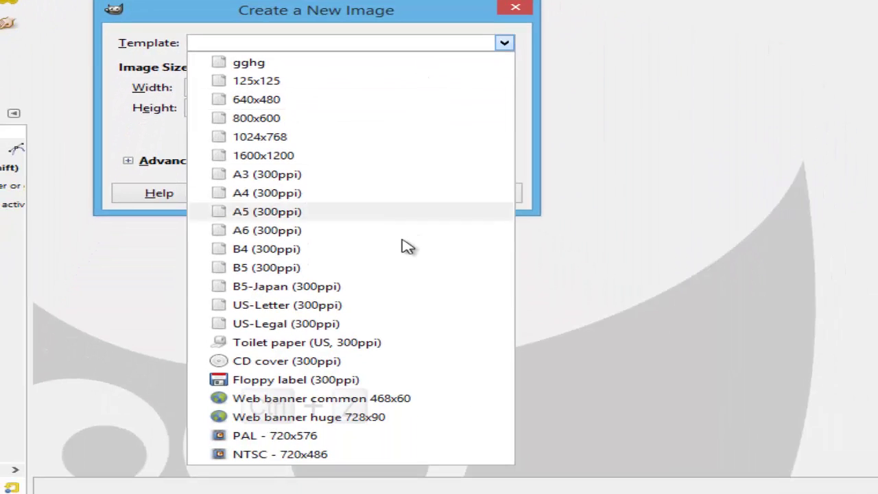
pyautogui.hotkey('ctrl', 'z')
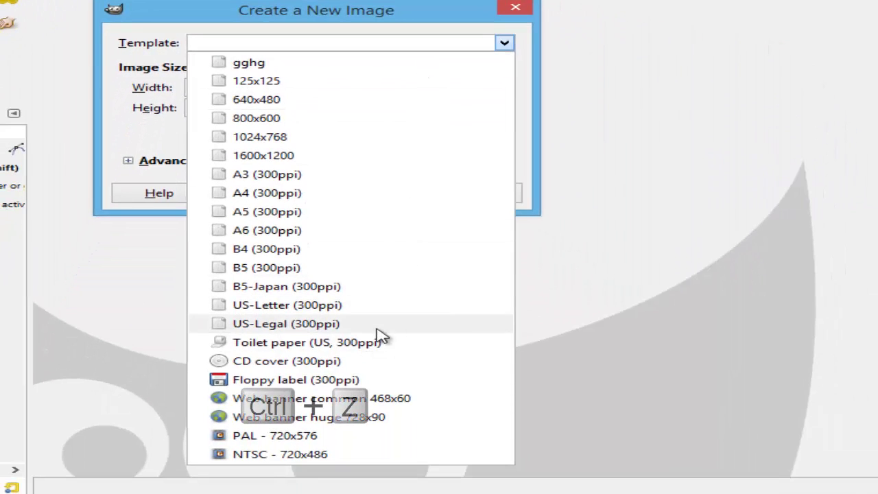
pyautogui.click(356, 427)
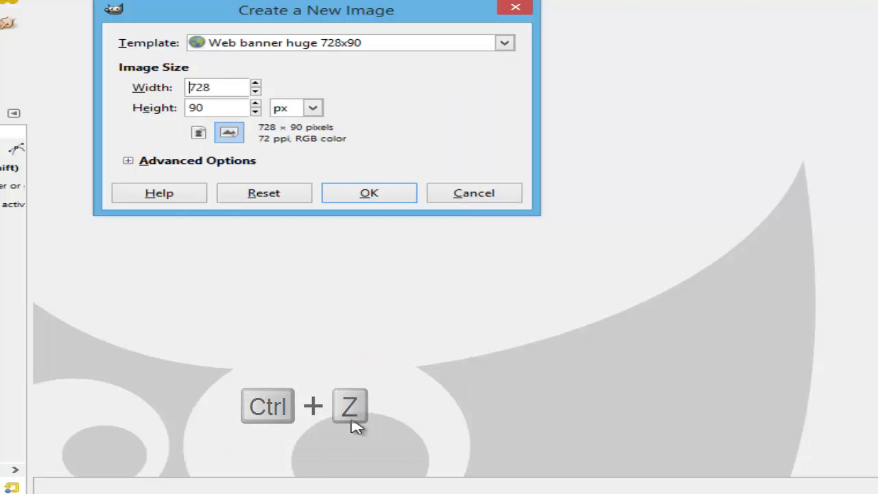
pyautogui.click(345, 197)
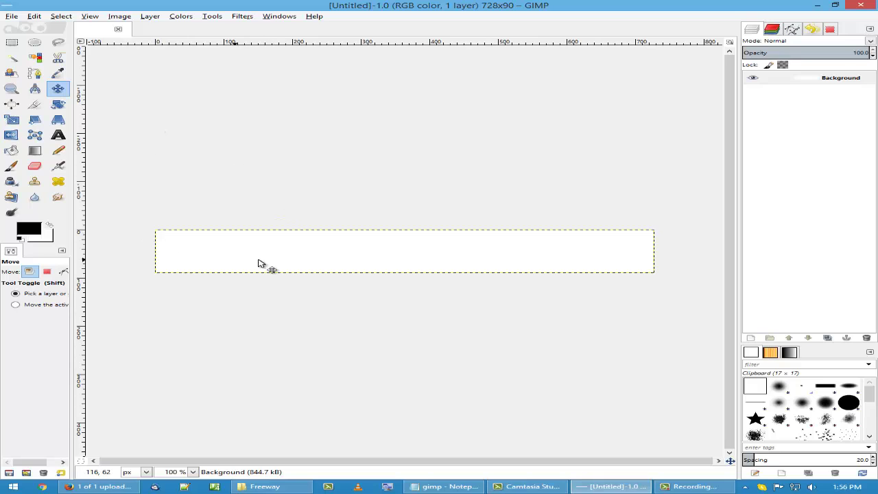
# Open the Freeway\Images folder in File Explorer and drag me.jpg onto the GIMP banner canvas.
pyautogui.click(270, 485)
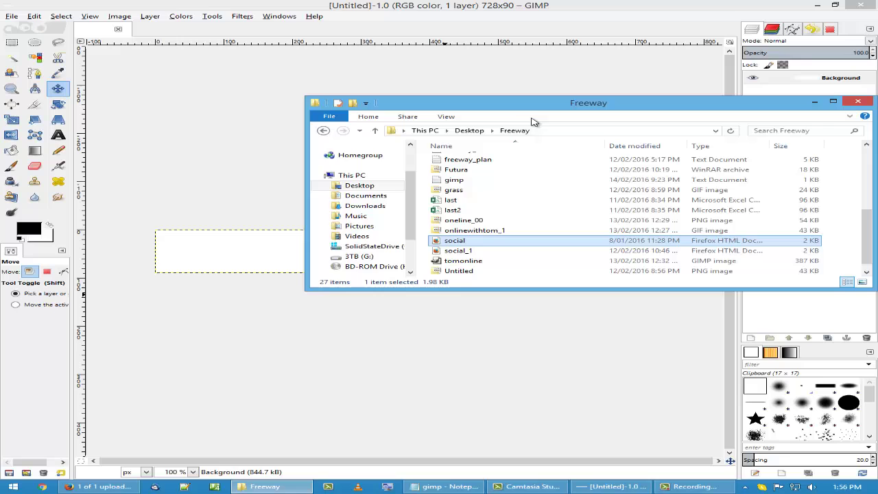
pyautogui.moveTo(527, 116); pyautogui.dragTo(410, 288)
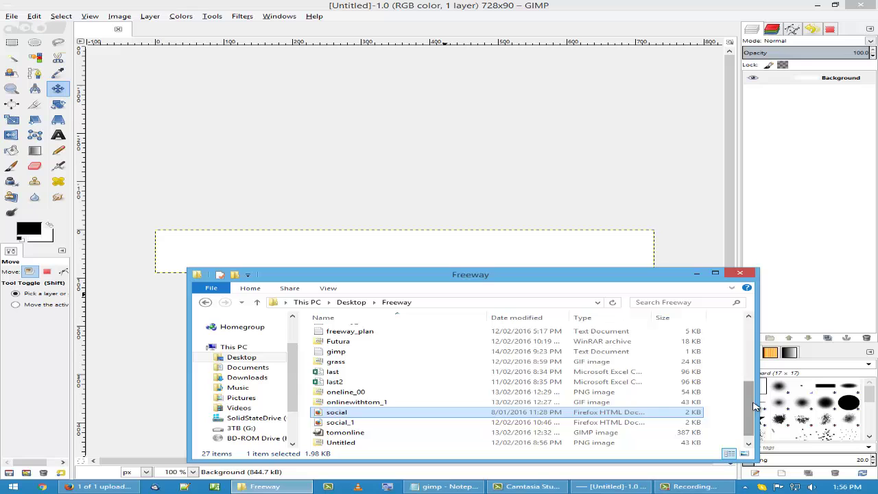
pyautogui.moveTo(748, 408); pyautogui.dragTo(748, 352)
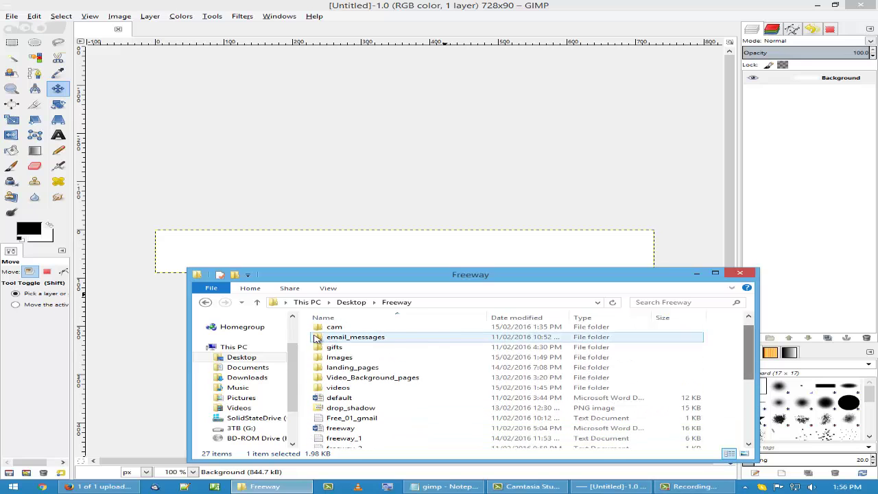
pyautogui.doubleClick(339, 357)
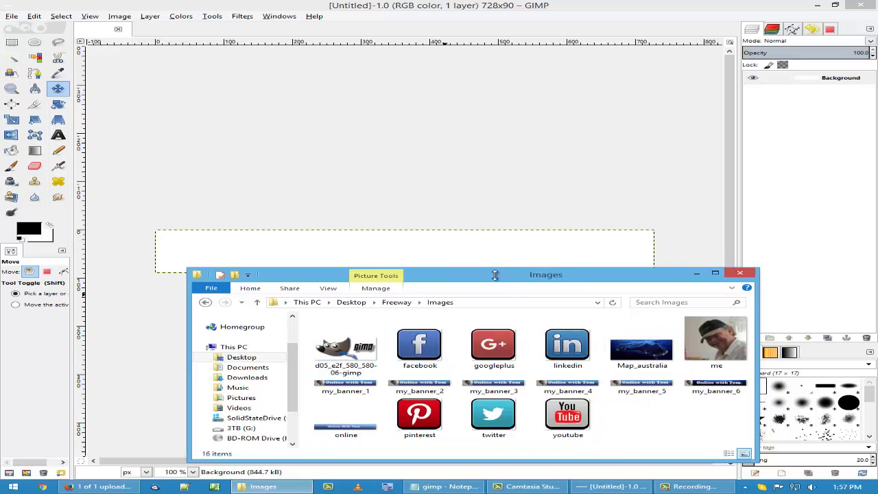
pyautogui.moveTo(494, 275); pyautogui.dragTo(384, 294)
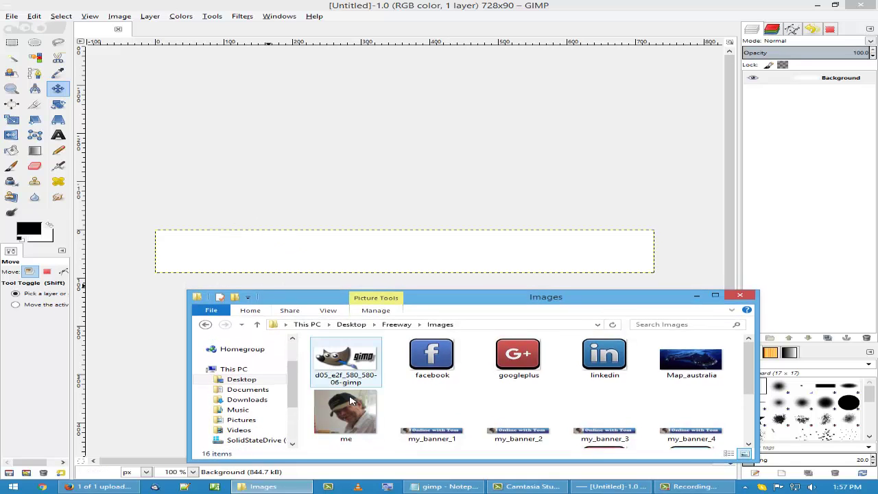
pyautogui.moveTo(355, 420); pyautogui.dragTo(228, 255)
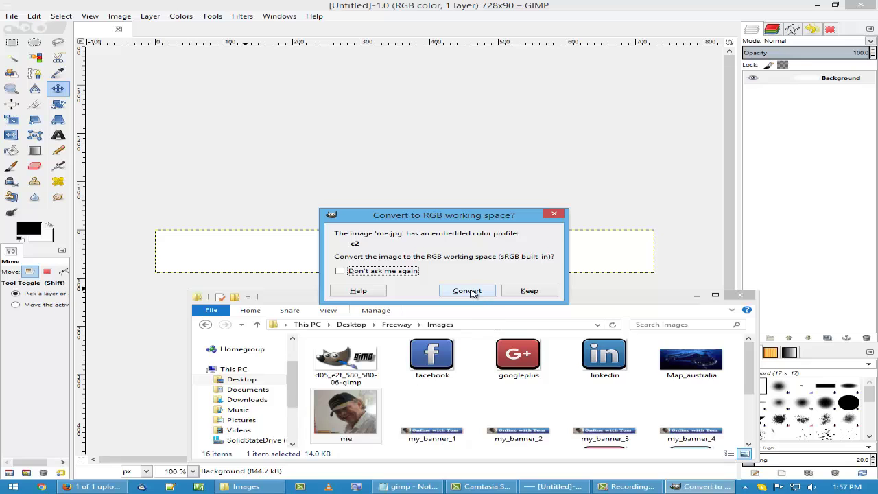
# Convert me.jpg to RGB, move it to the banner's left end, and scale it to 114x102.
pyautogui.click(469, 290)
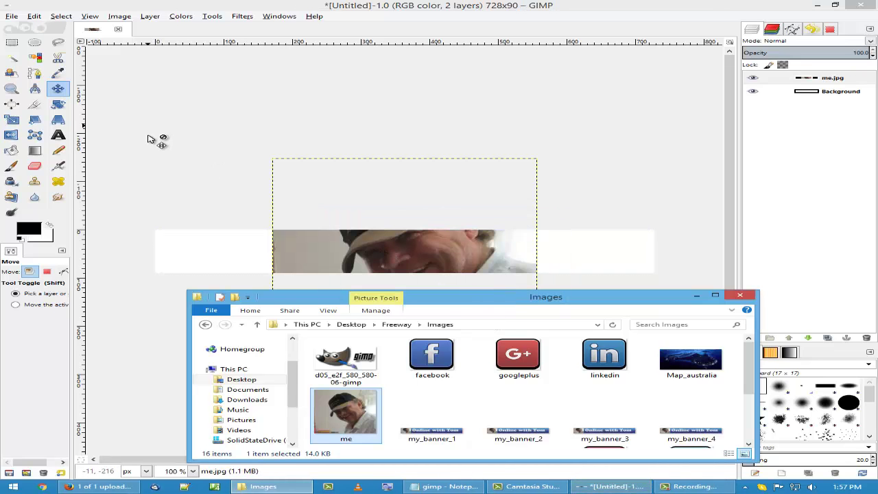
pyautogui.moveTo(421, 259); pyautogui.dragTo(189, 229)
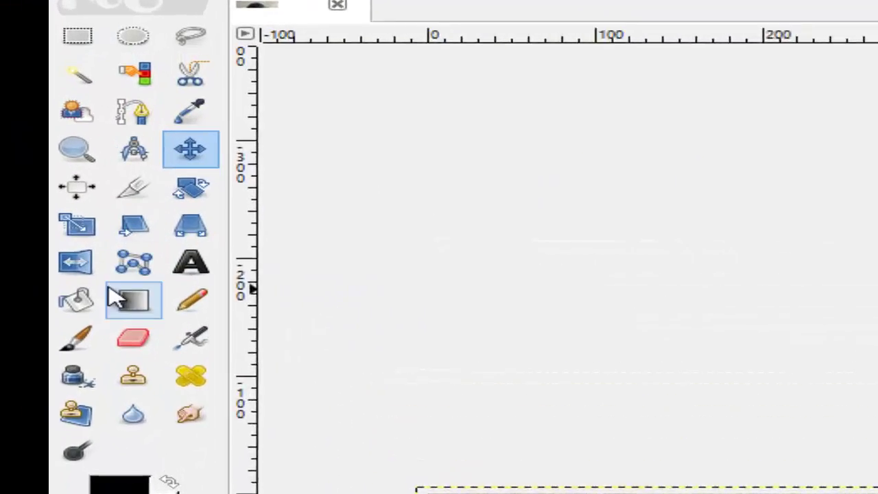
pyautogui.click(103, 262)
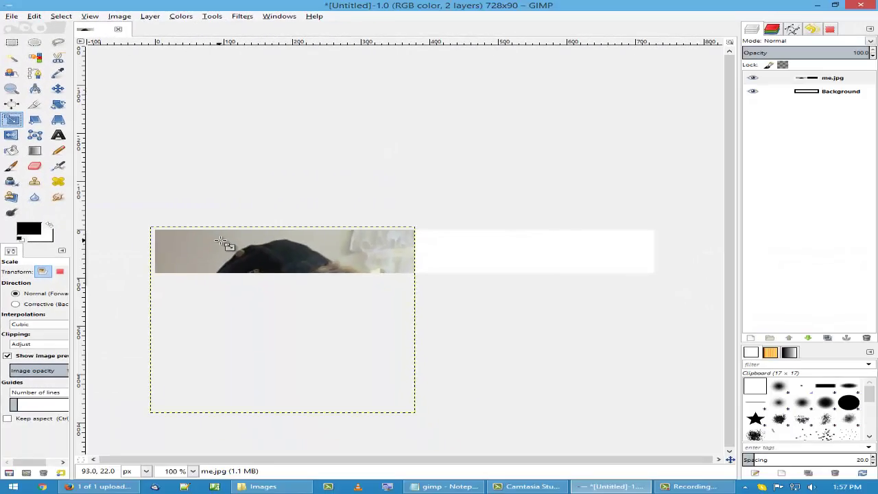
pyautogui.click(464, 421)
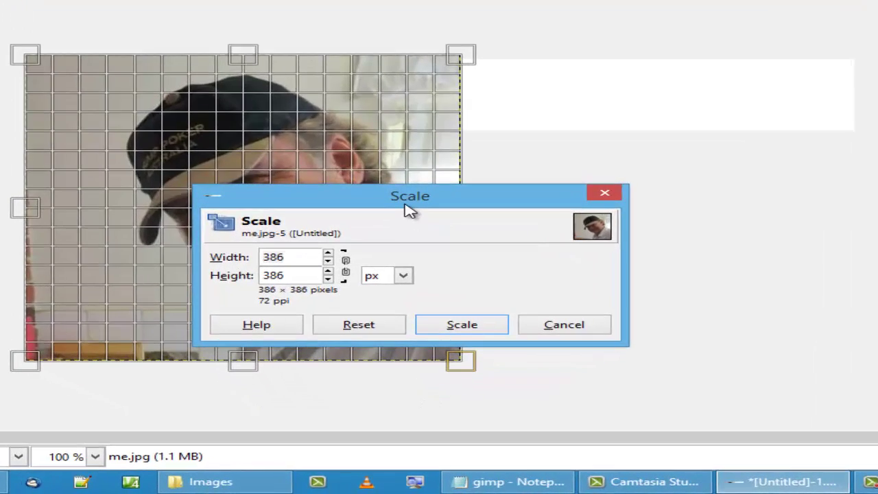
pyautogui.moveTo(401, 226); pyautogui.dragTo(649, 0)
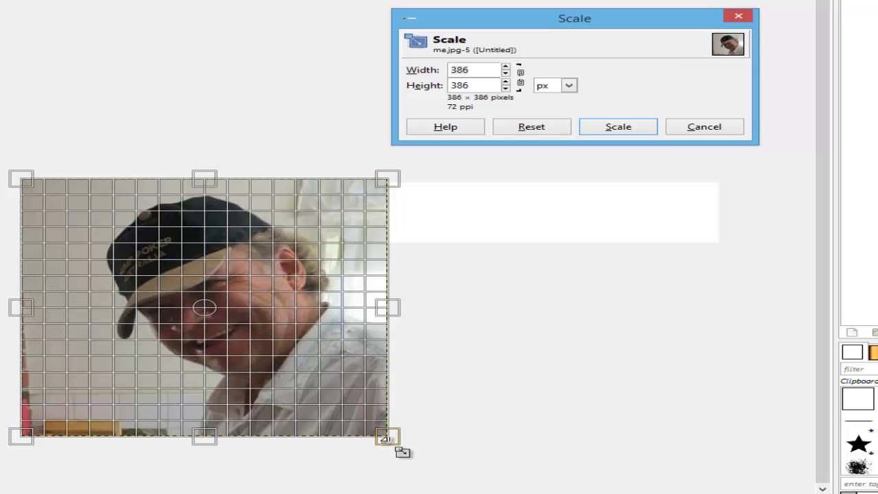
pyautogui.moveTo(404, 454); pyautogui.dragTo(146, 264)
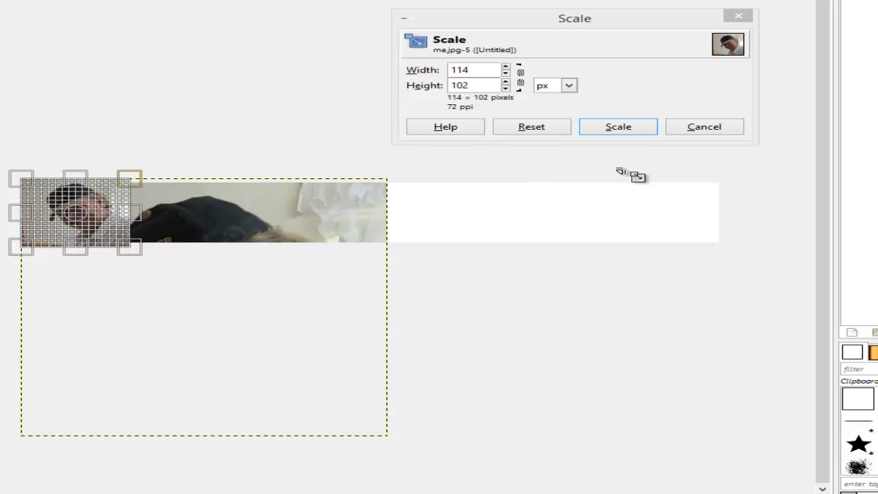
pyautogui.click(619, 129)
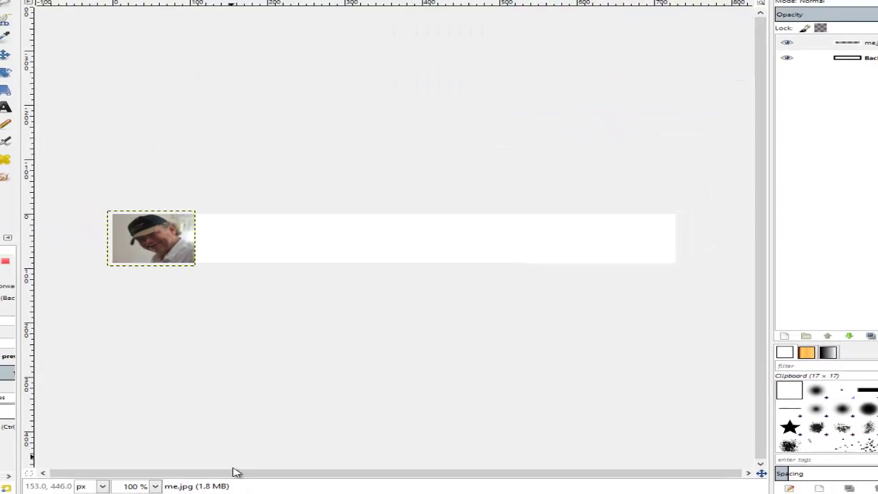
# Drag Map_australia.jpg from the Images folder onto the canvas as a new full-width layer.
pyautogui.click(263, 487)
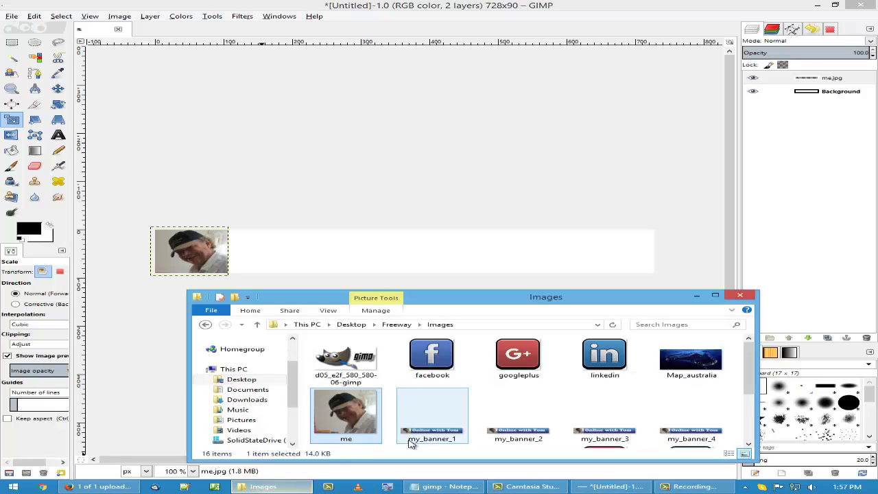
pyautogui.click(697, 363)
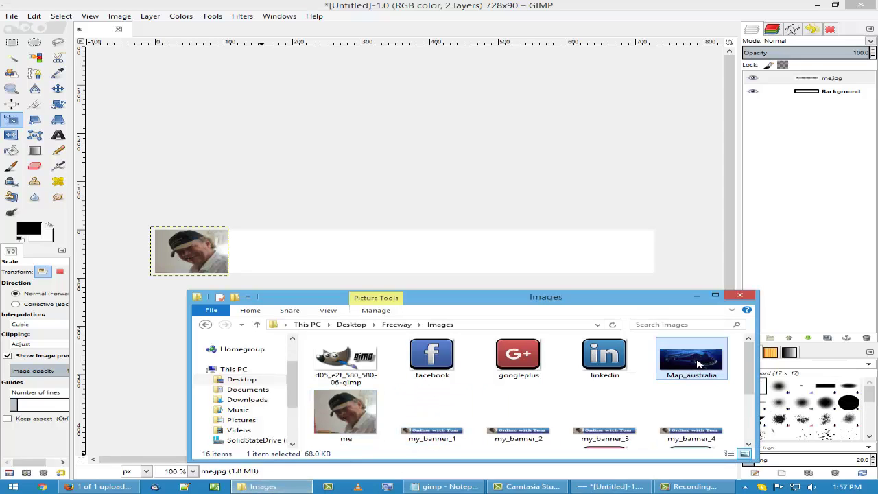
pyautogui.moveTo(698, 364); pyautogui.dragTo(526, 270)
pyautogui.moveTo(426, 259); pyautogui.dragTo(427, 255)
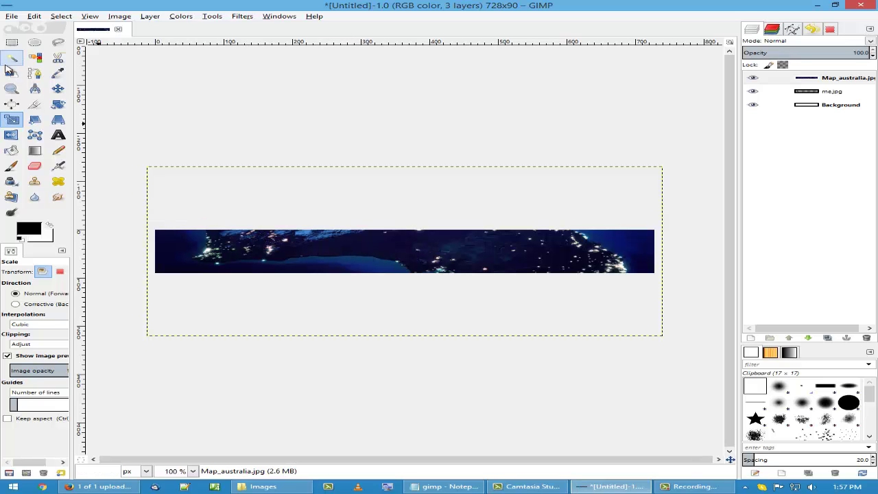
# Move the map layer right of the portrait and scale it to 624x90.
pyautogui.click(57, 88)
pyautogui.moveTo(238, 243); pyautogui.dragTo(314, 308)
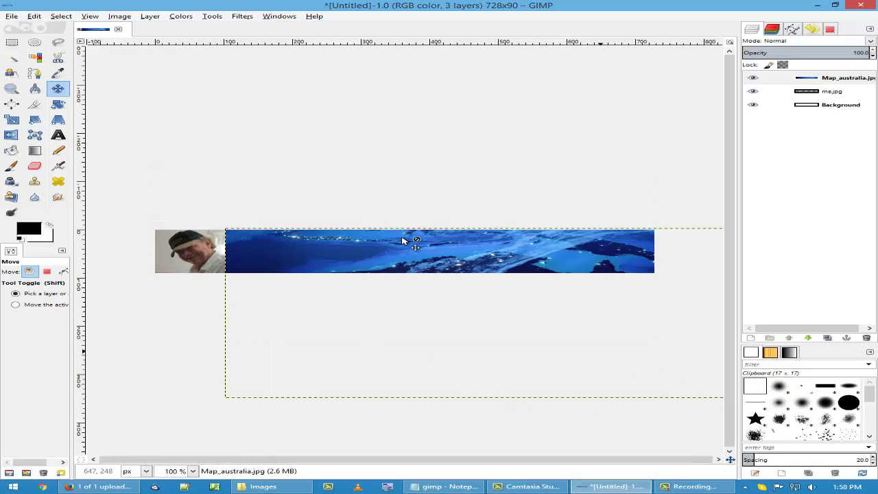
pyautogui.click(11, 120)
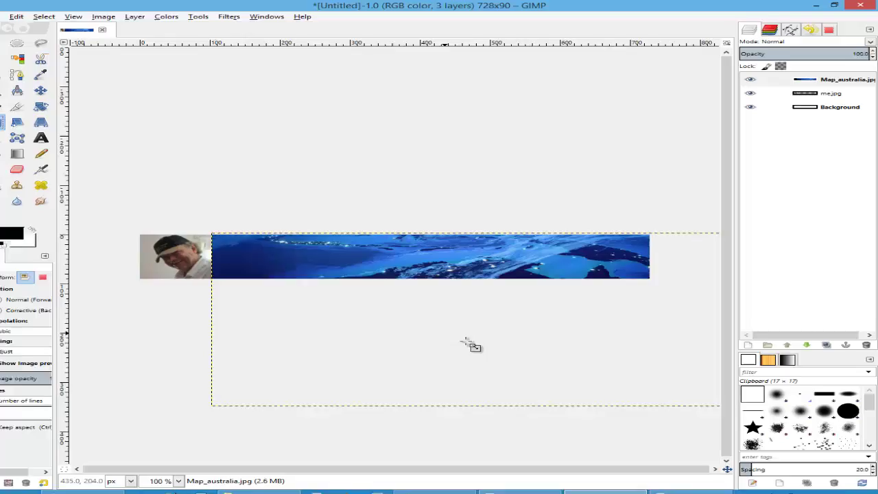
pyautogui.click(467, 342)
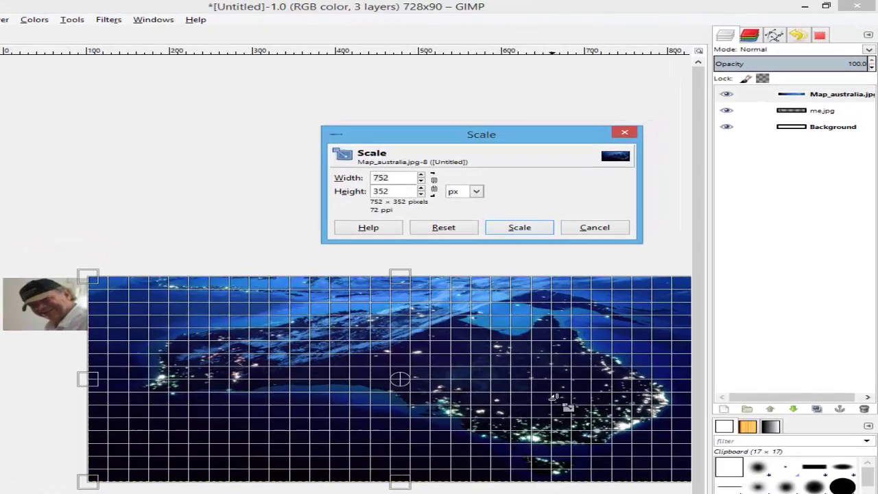
pyautogui.moveTo(632, 452); pyautogui.dragTo(527, 299)
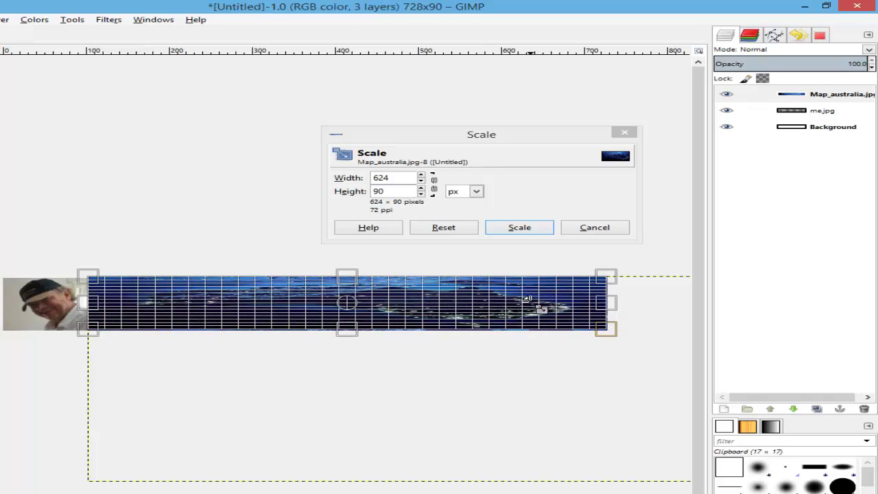
pyautogui.click(520, 228)
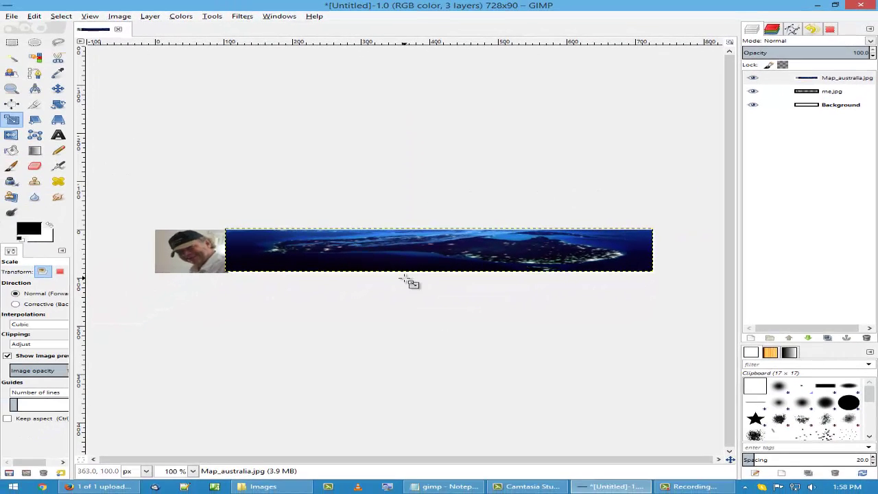
# Rescale the map slightly taller, to 94 px high.
pyautogui.click(407, 280)
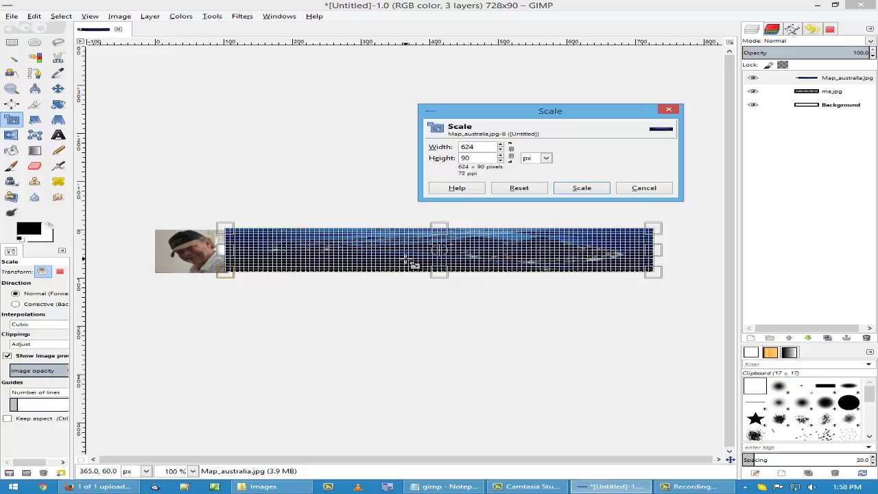
pyautogui.moveTo(442, 279); pyautogui.dragTo(443, 281)
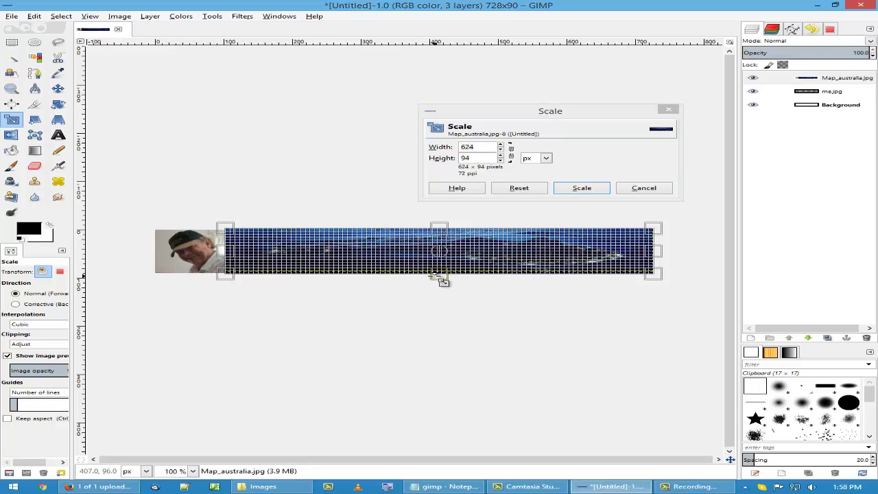
pyautogui.click(580, 188)
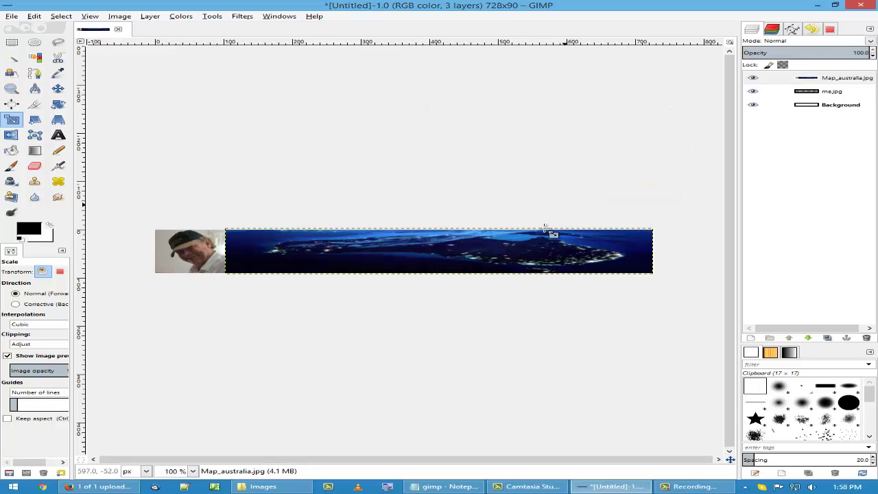
# Draw a text box over the map and set its text colour to light yellow.
pyautogui.click(59, 135)
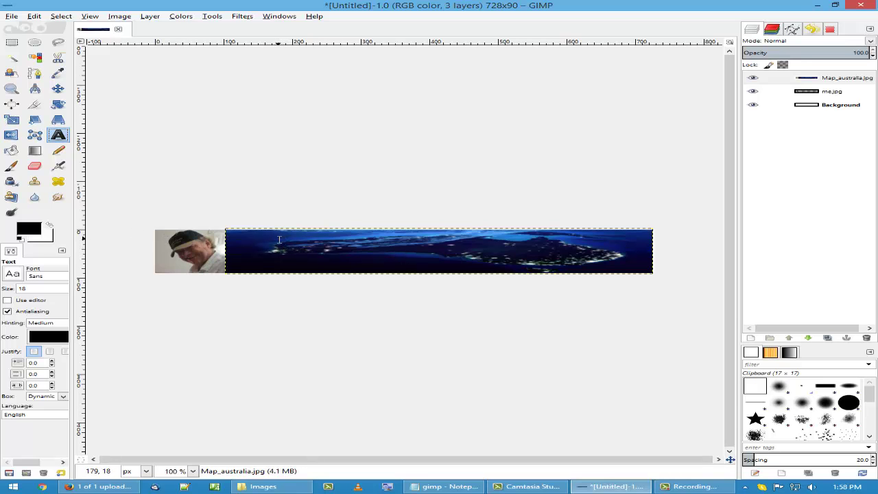
pyautogui.moveTo(280, 239); pyautogui.dragTo(551, 270)
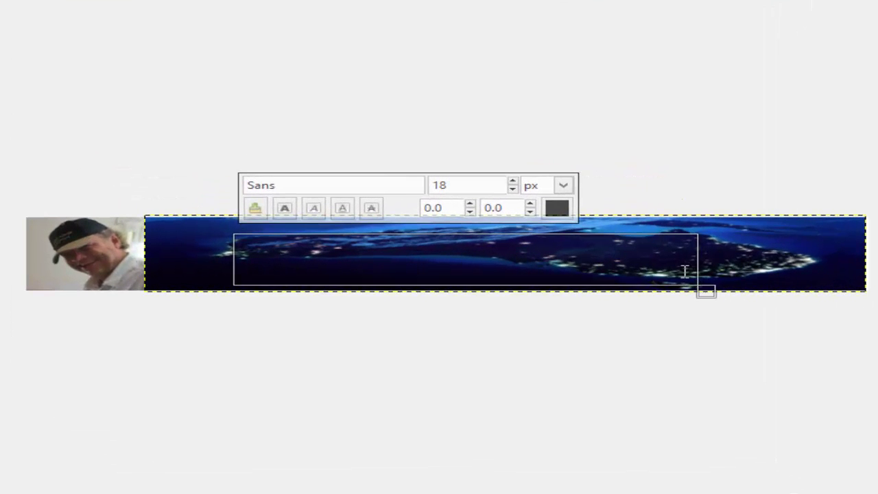
pyautogui.moveTo(684, 271); pyautogui.dragTo(684, 271)
pyautogui.click(557, 208)
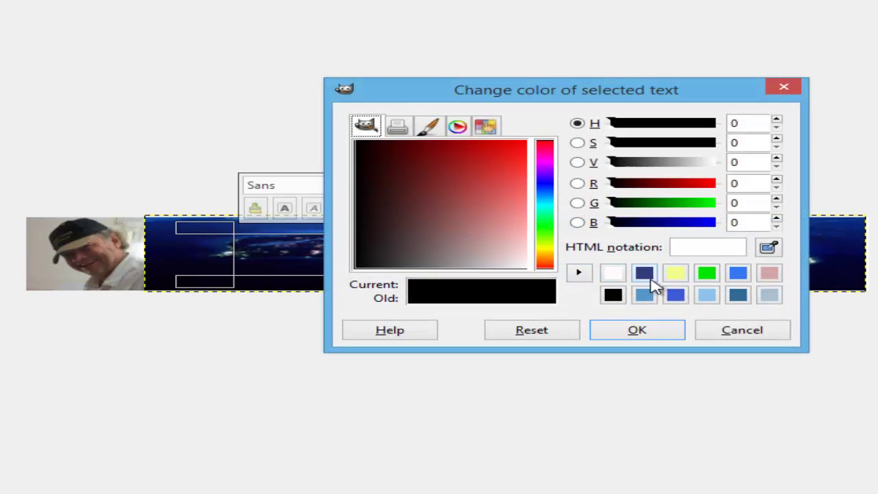
pyautogui.click(676, 276)
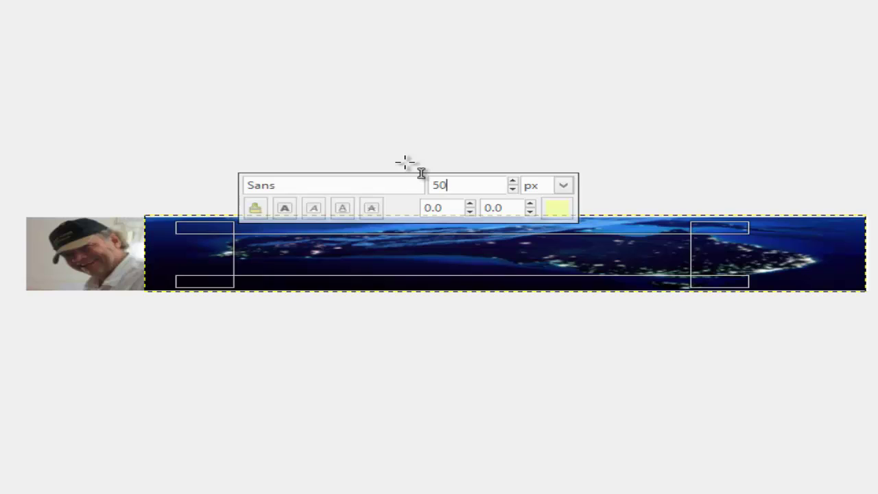
# Type the title 'Online With' plus the host's first name and fit the text box around it.
pyautogui.write('On')
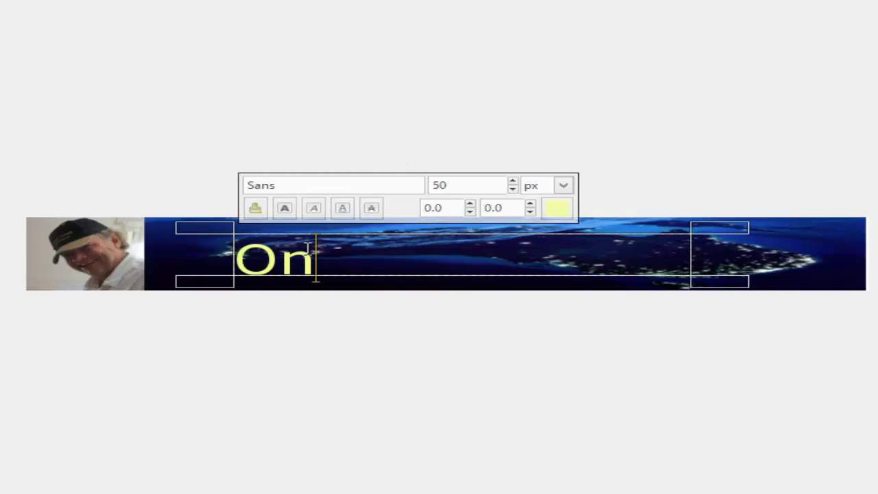
pyautogui.write('line With')
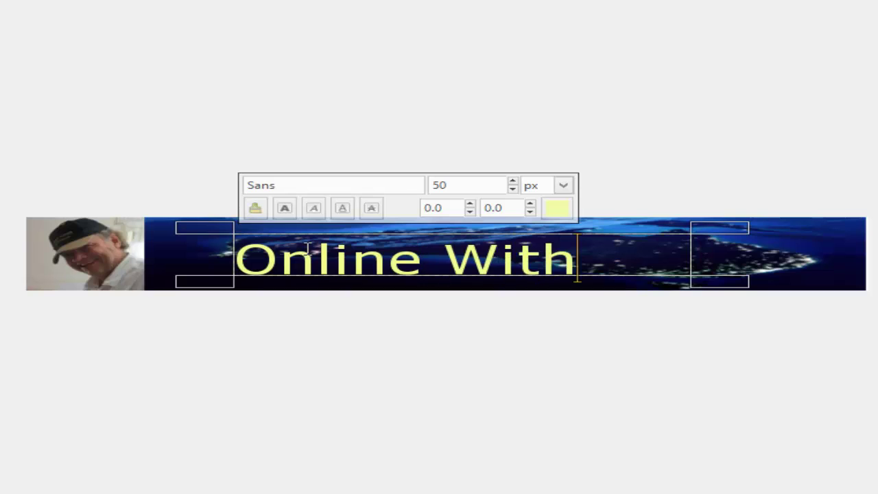
pyautogui.write(' T')
pyautogui.press('BackSpace')
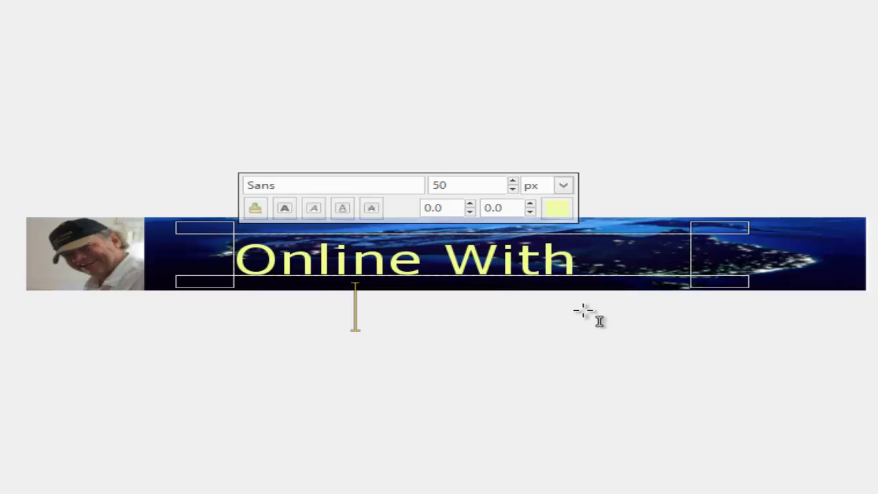
pyautogui.moveTo(731, 294); pyautogui.dragTo(831, 300)
pyautogui.write('Tom')
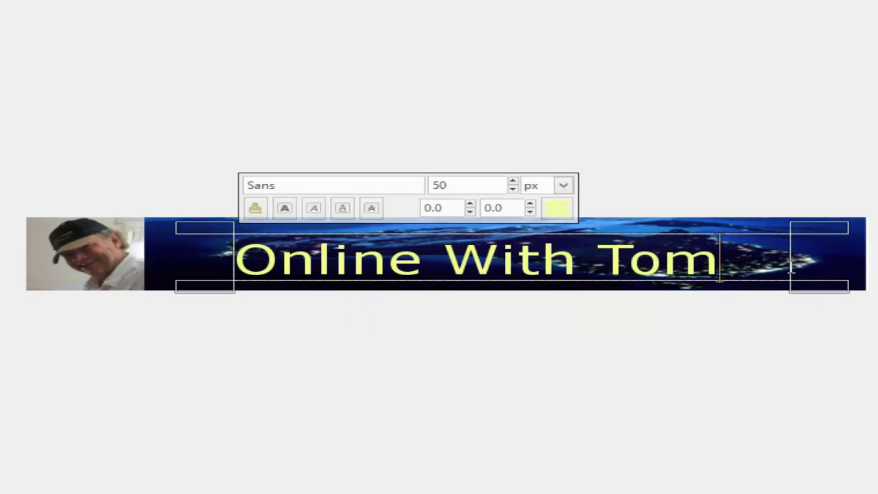
pyautogui.moveTo(823, 238); pyautogui.dragTo(788, 236)
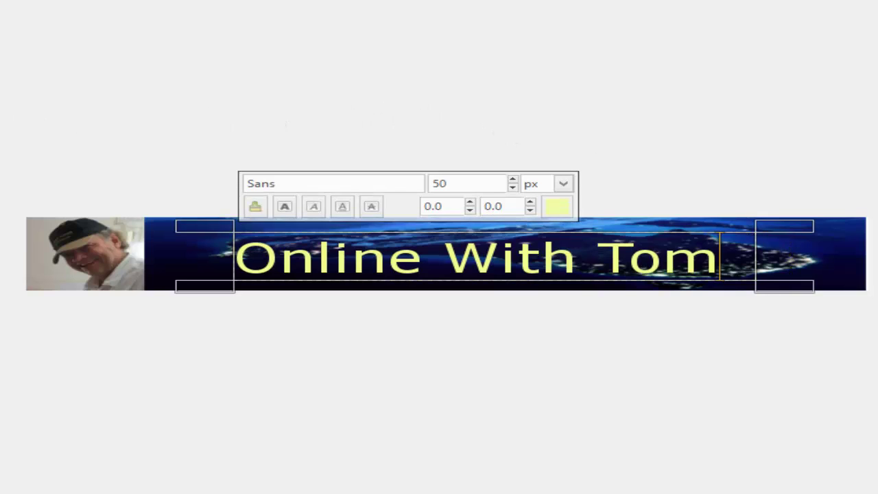
# Undo an accidental nudge of the map layer, leaving it in its original position.
pyautogui.click(57, 89)
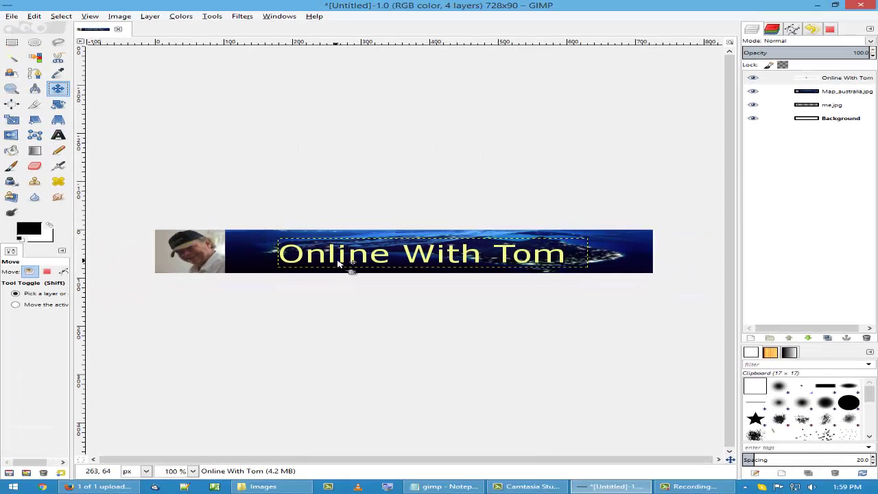
pyautogui.moveTo(338, 264); pyautogui.dragTo(339, 258)
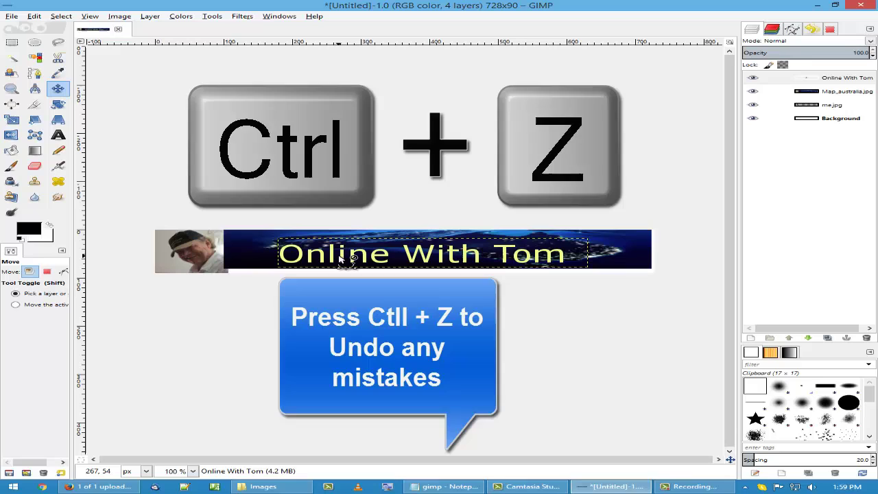
pyautogui.press('ctrl')
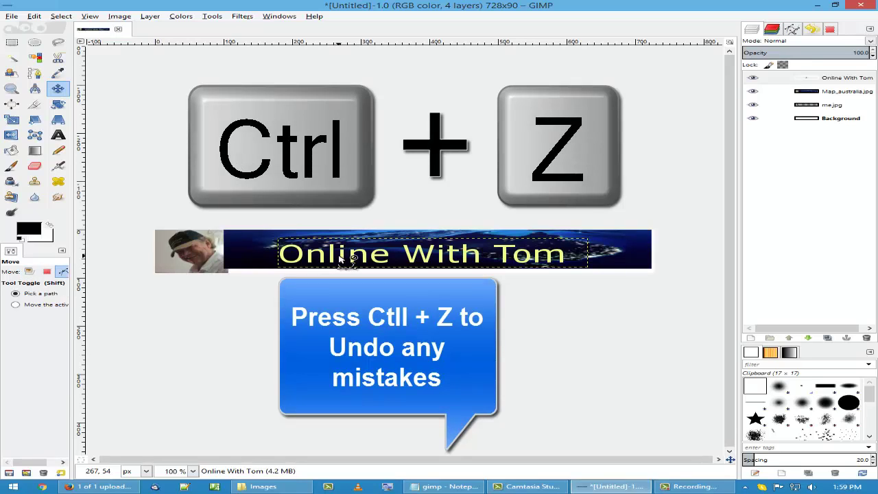
pyautogui.hotkey('ctrl', 'z')
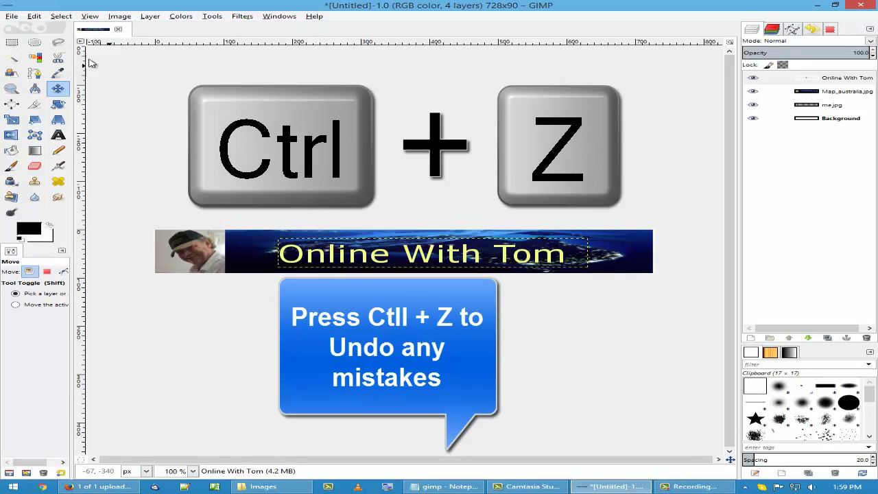
pyautogui.click(34, 16)
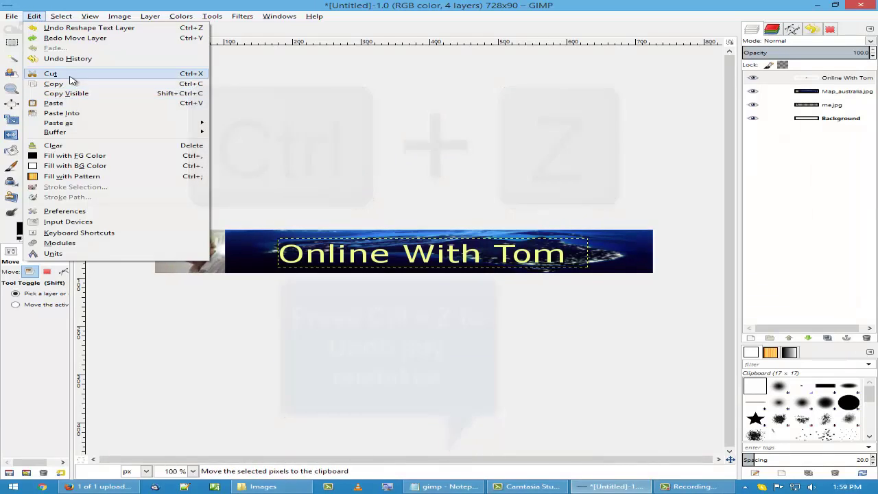
pyautogui.click(577, 375)
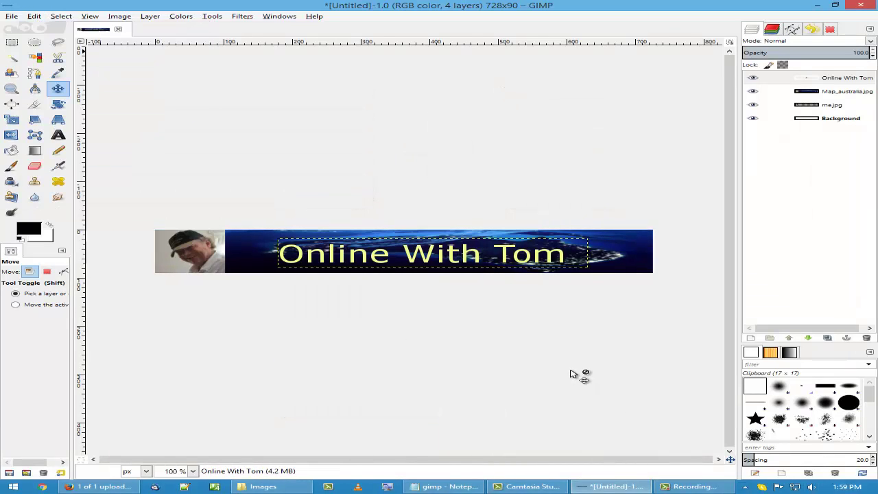
# Select the title text layer and nudge it about 8 px higher over the map.
pyautogui.click(849, 80)
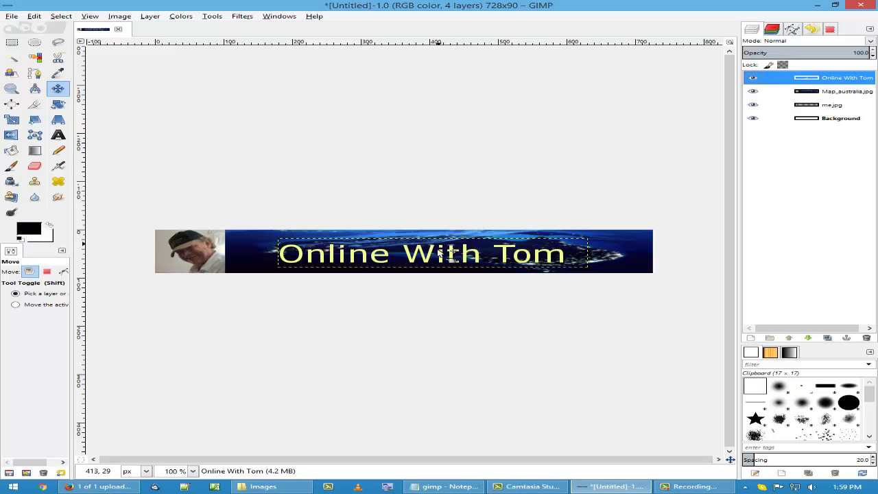
pyautogui.moveTo(436, 255); pyautogui.dragTo(436, 251)
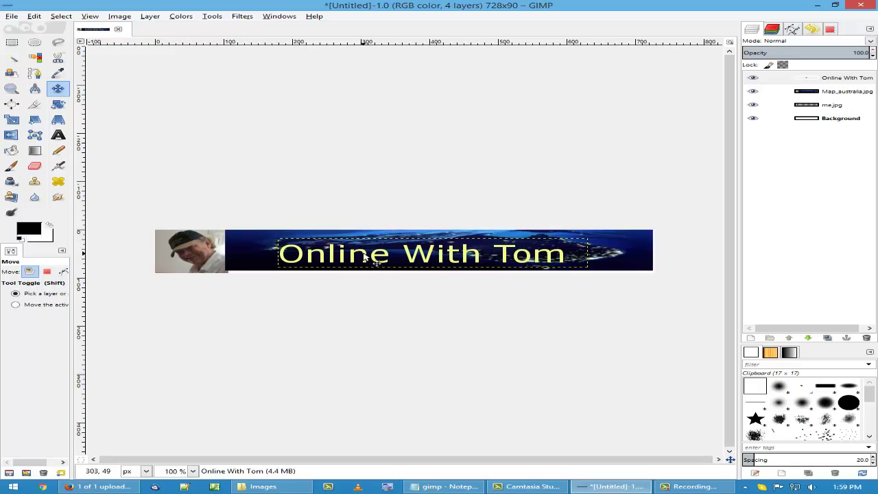
pyautogui.hotkey('ctrl', 'z')
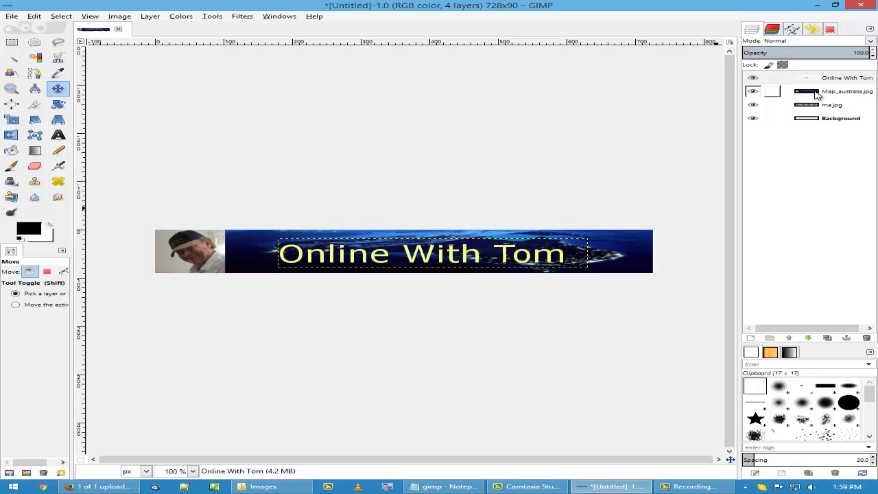
pyautogui.click(790, 77)
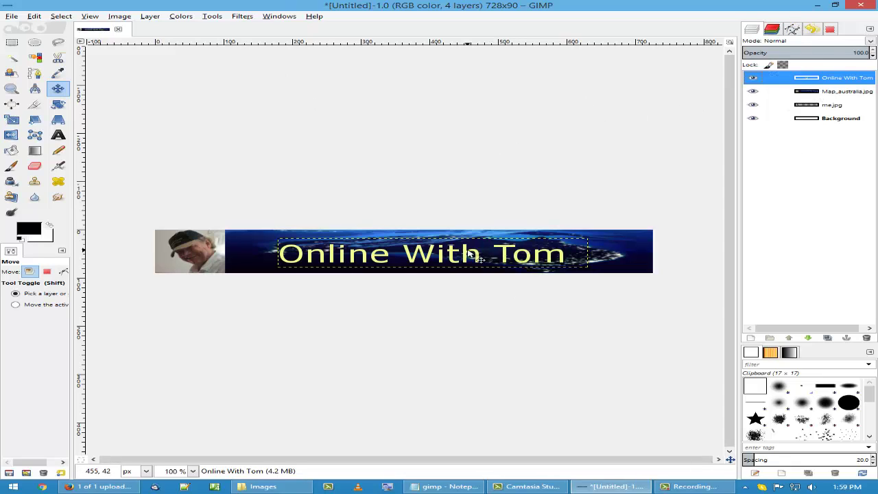
pyautogui.moveTo(470, 254); pyautogui.dragTo(470, 253)
pyautogui.moveTo(471, 251); pyautogui.dragTo(468, 247)
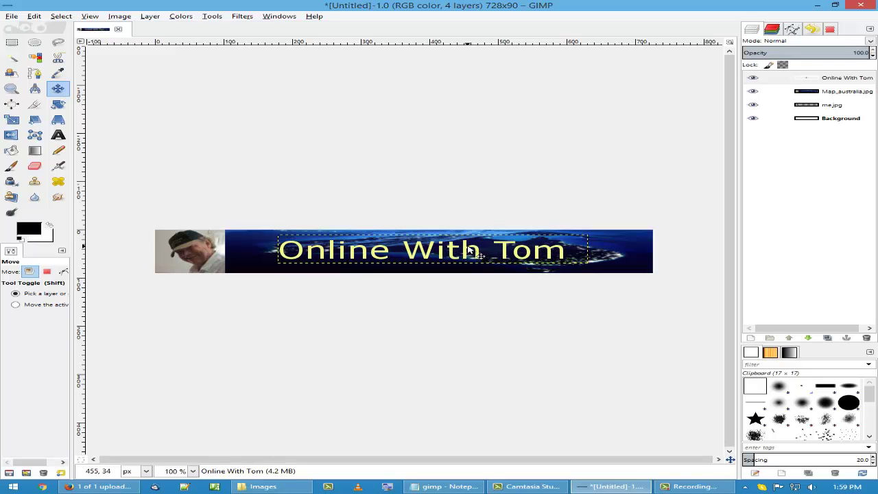
pyautogui.click(398, 253)
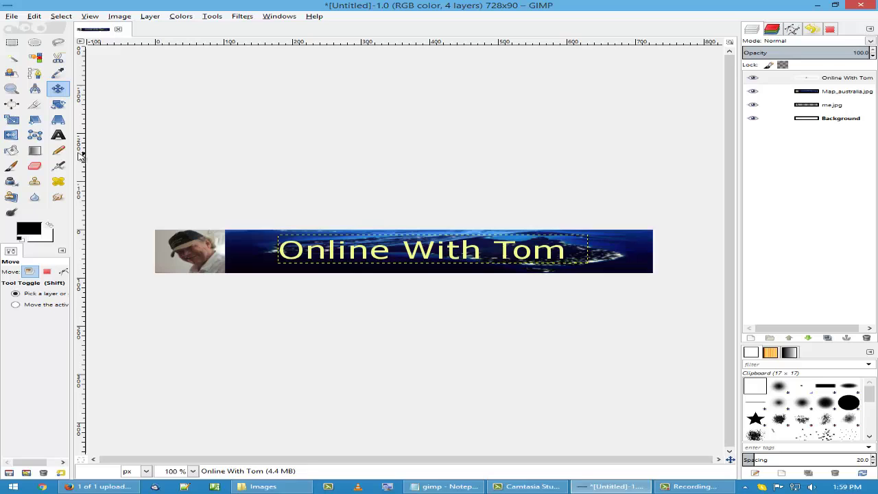
# Make the whole title bold and widen its text box to about 522 px to keep one line.
pyautogui.click(58, 134)
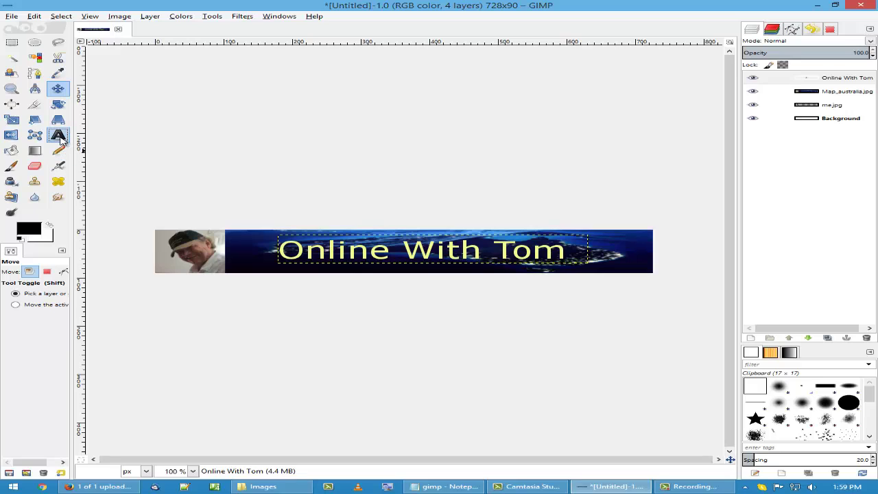
pyautogui.tripleClick(360, 254)
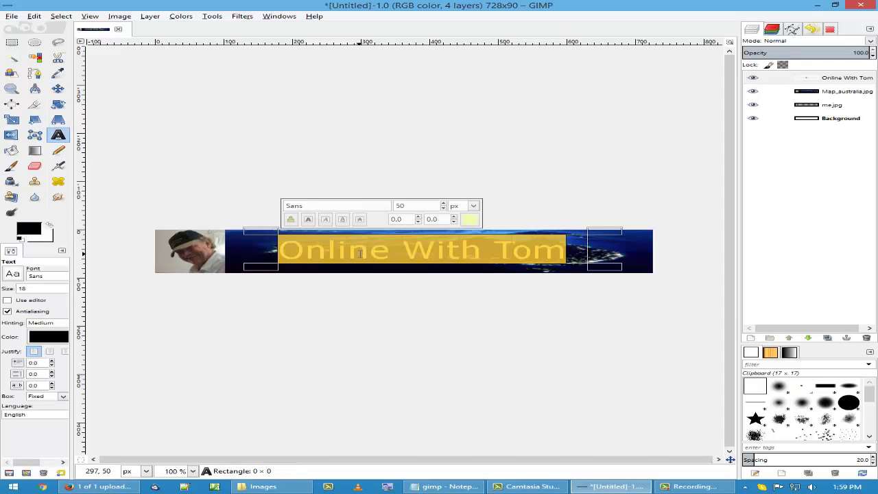
pyautogui.click(309, 220)
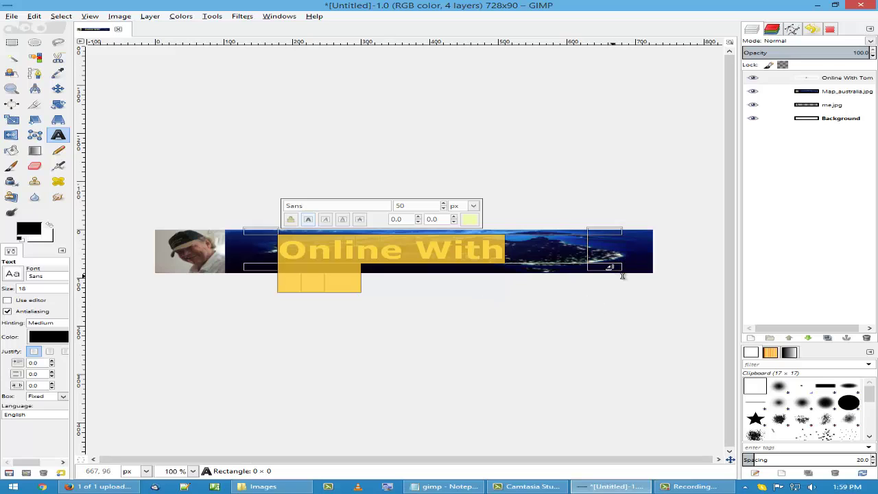
pyautogui.moveTo(622, 276); pyautogui.dragTo(670, 279)
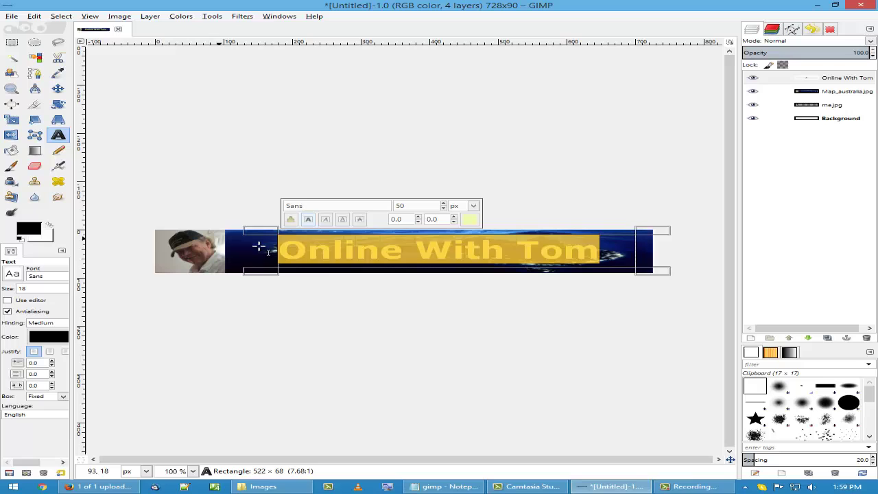
pyautogui.click(306, 252)
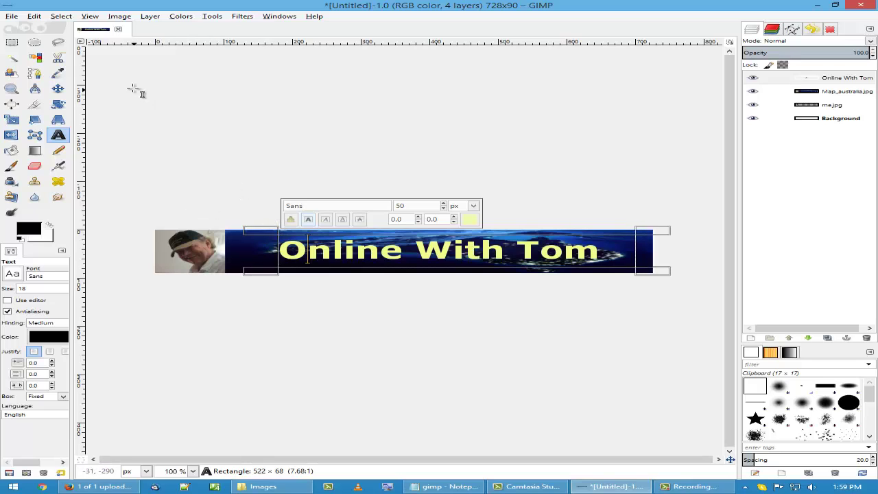
pyautogui.click(57, 88)
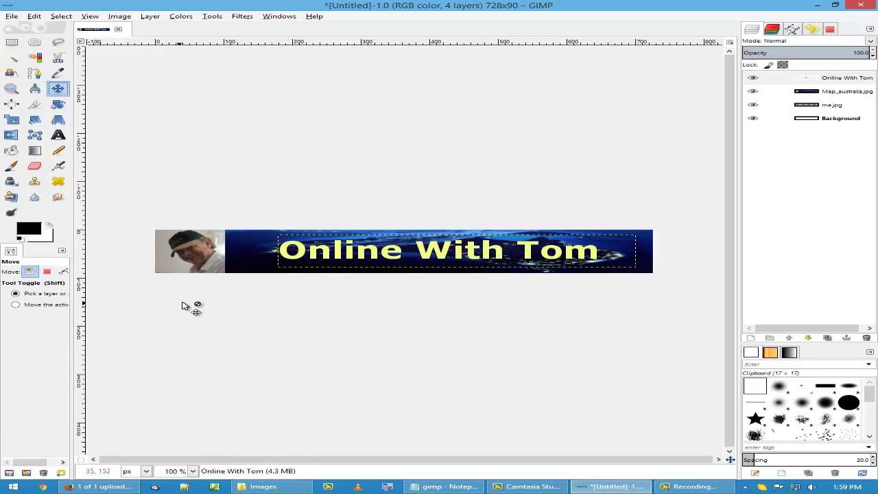
# Export the banner as australia1.png into Desktop\Freeway\Images with default PNG settings.
pyautogui.click(12, 16)
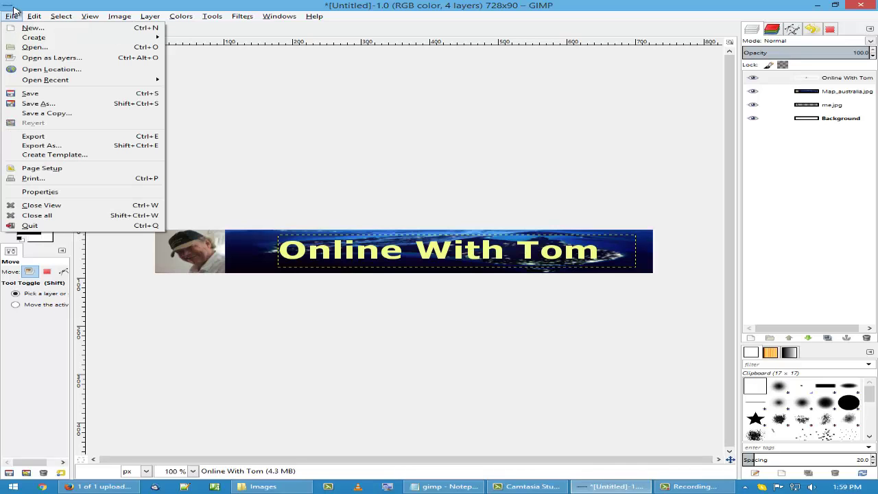
pyautogui.click(42, 146)
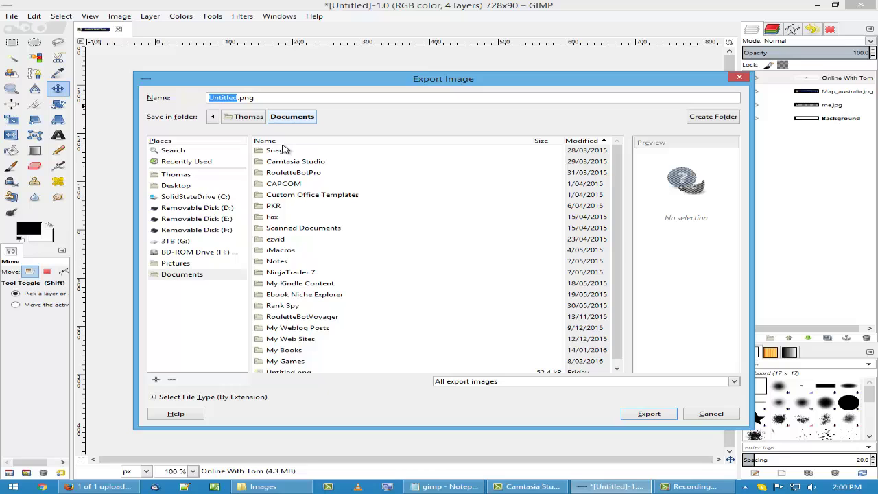
pyautogui.click(177, 186)
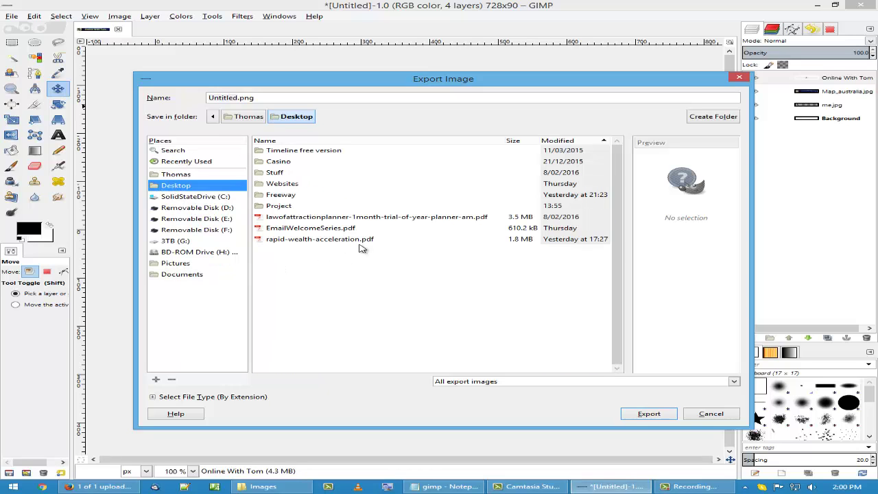
pyautogui.doubleClick(285, 195)
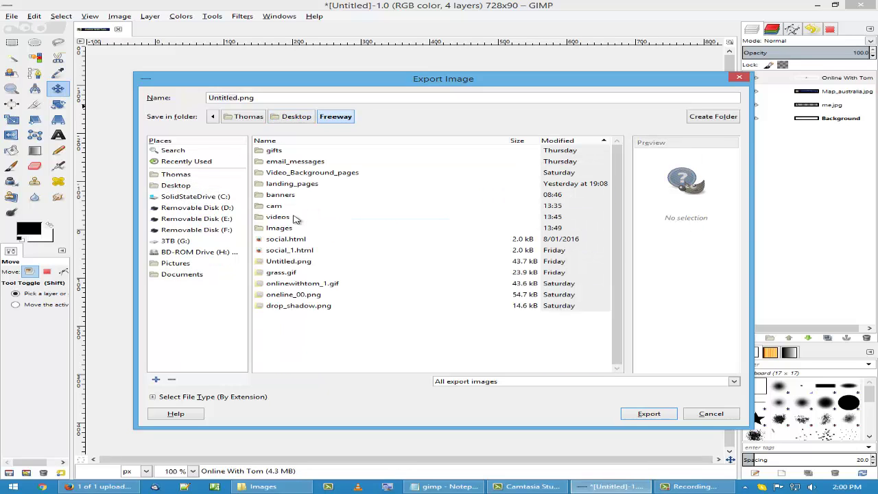
pyautogui.doubleClick(285, 227)
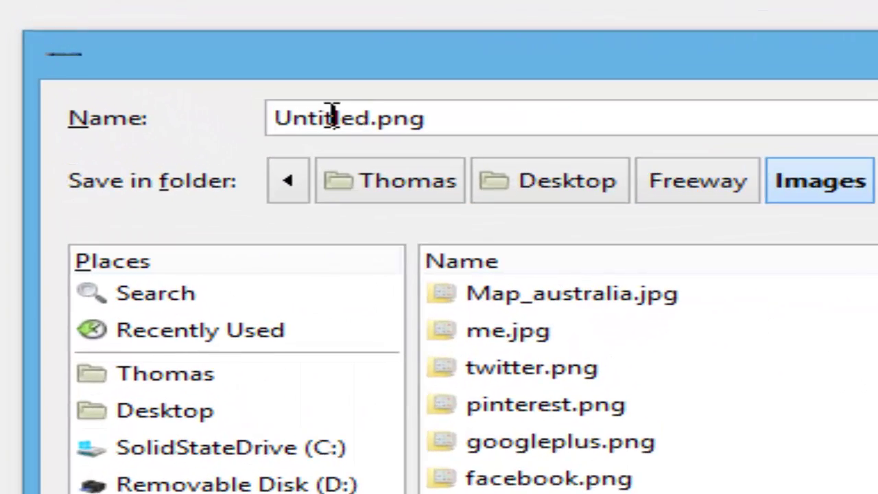
pyautogui.doubleClick(128, 44)
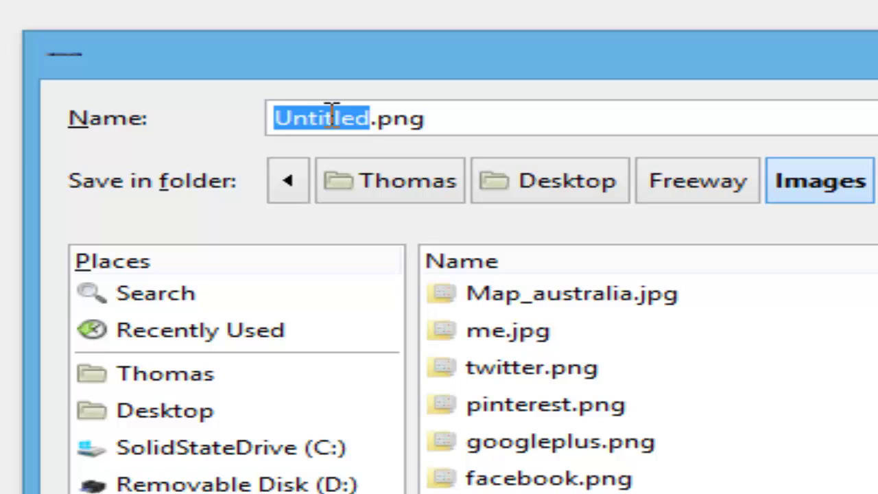
pyautogui.write('australia')
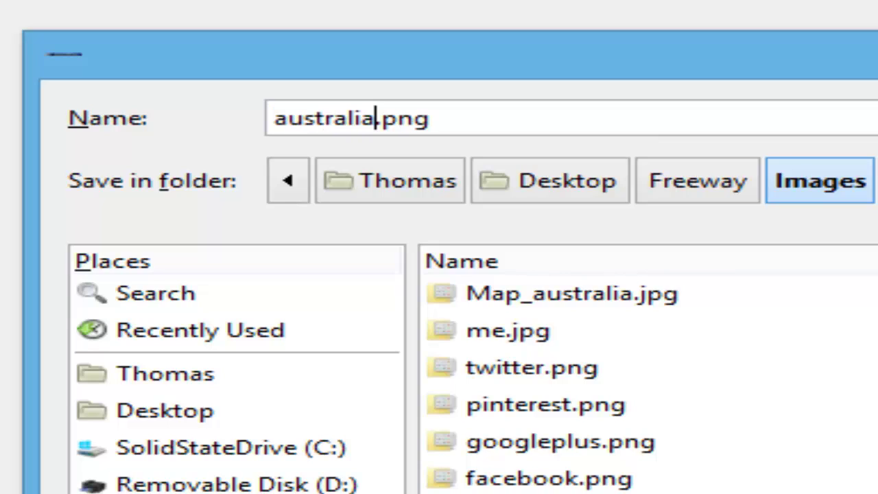
pyautogui.write('1')
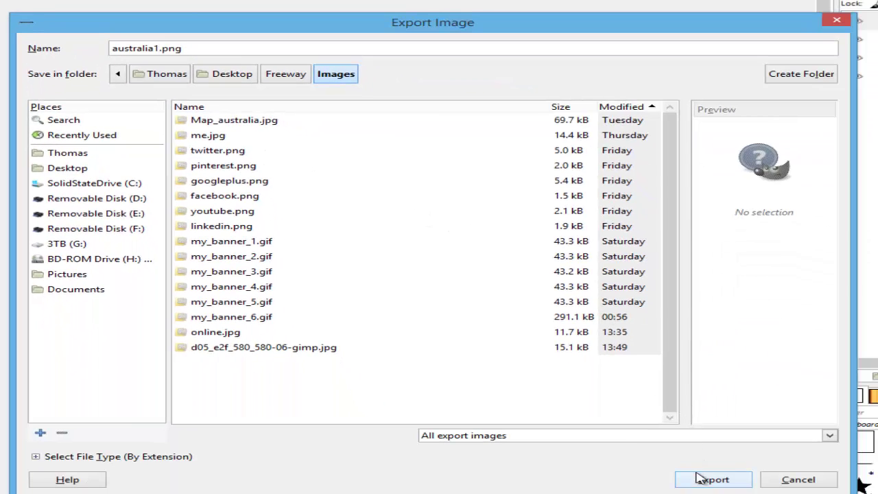
pyautogui.click(700, 477)
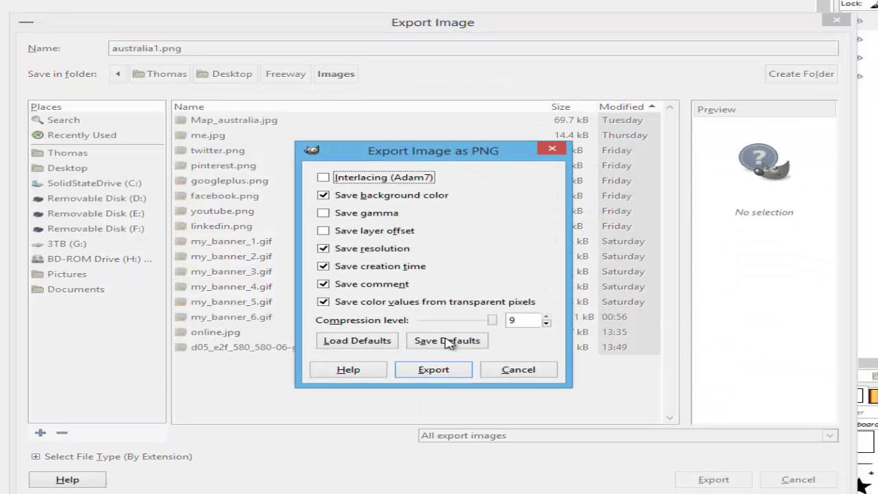
pyautogui.click(442, 376)
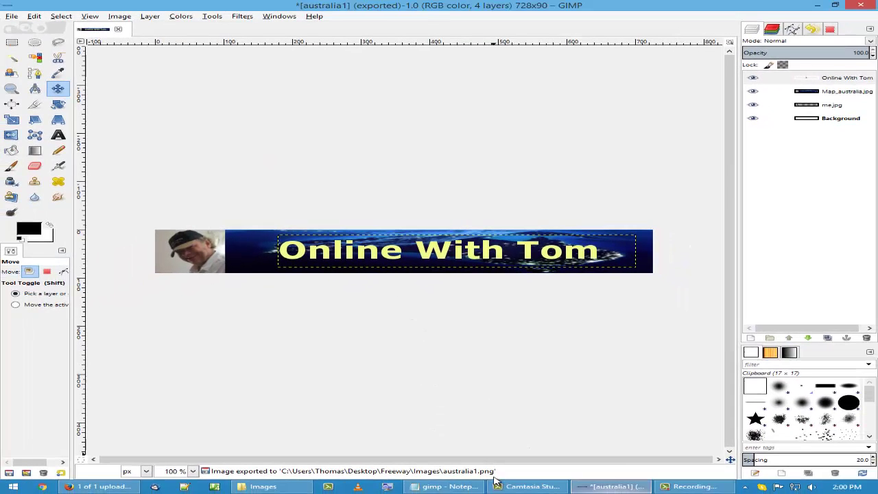
# Open australia1.png from the Images folder in Windows Photo Viewer to inspect the finished banner.
pyautogui.click(264, 487)
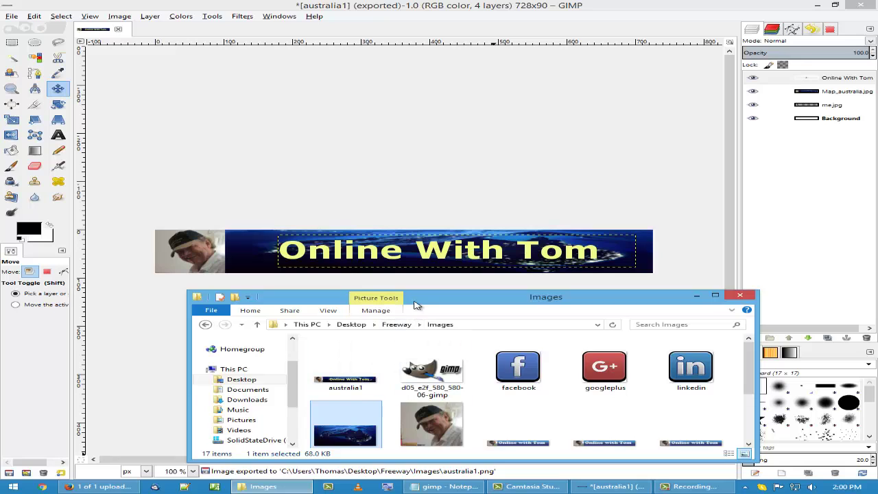
pyautogui.moveTo(415, 304); pyautogui.dragTo(398, 217)
pyautogui.scroll(-2, 496, 329)
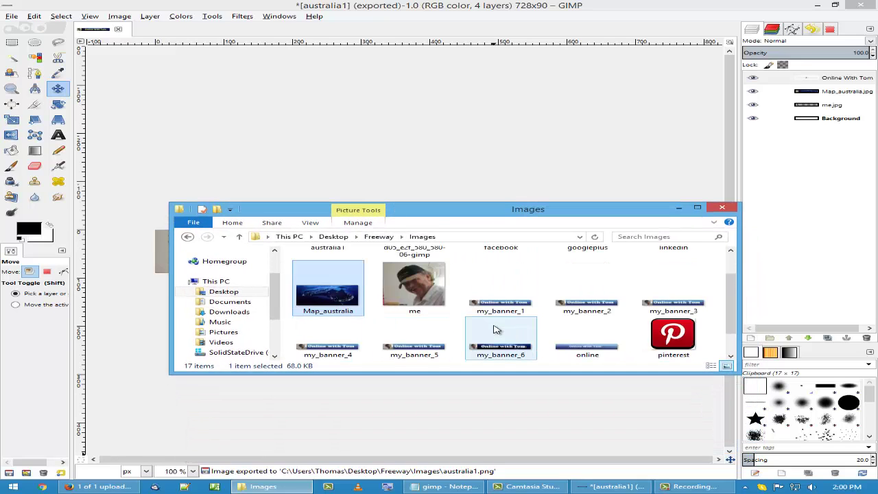
pyautogui.scroll(2, 496, 329)
pyautogui.click(343, 297)
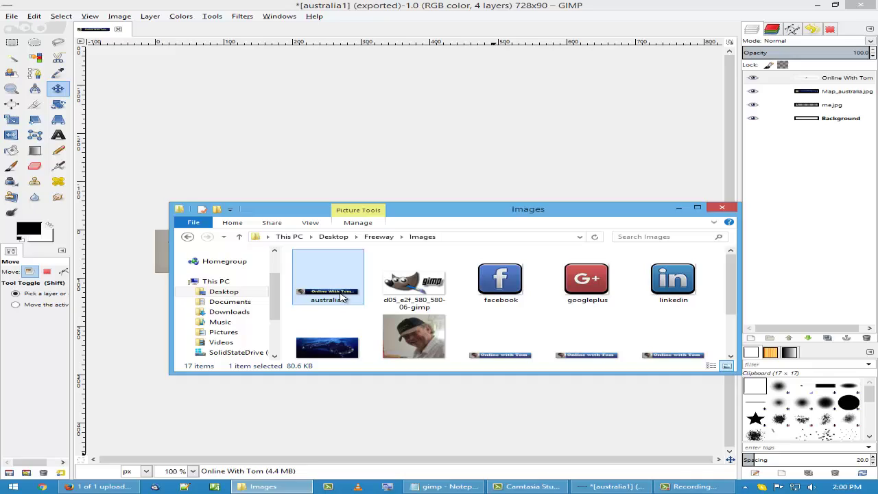
pyautogui.doubleClick(343, 296)
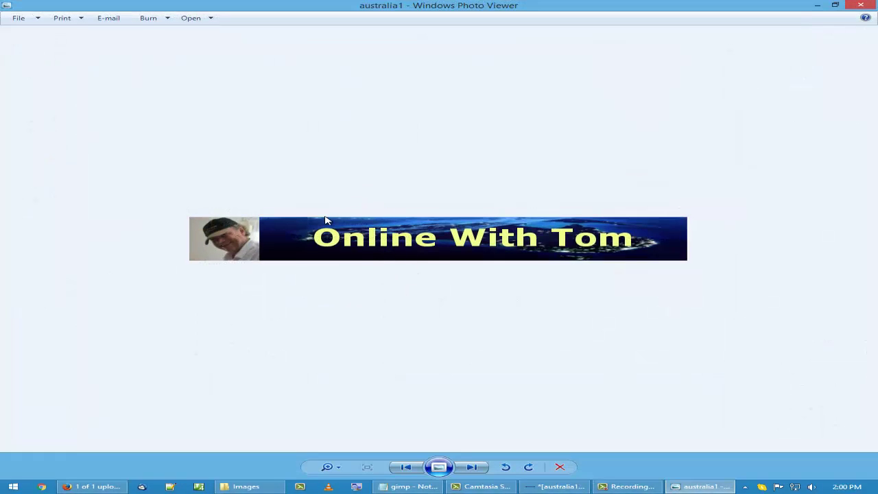